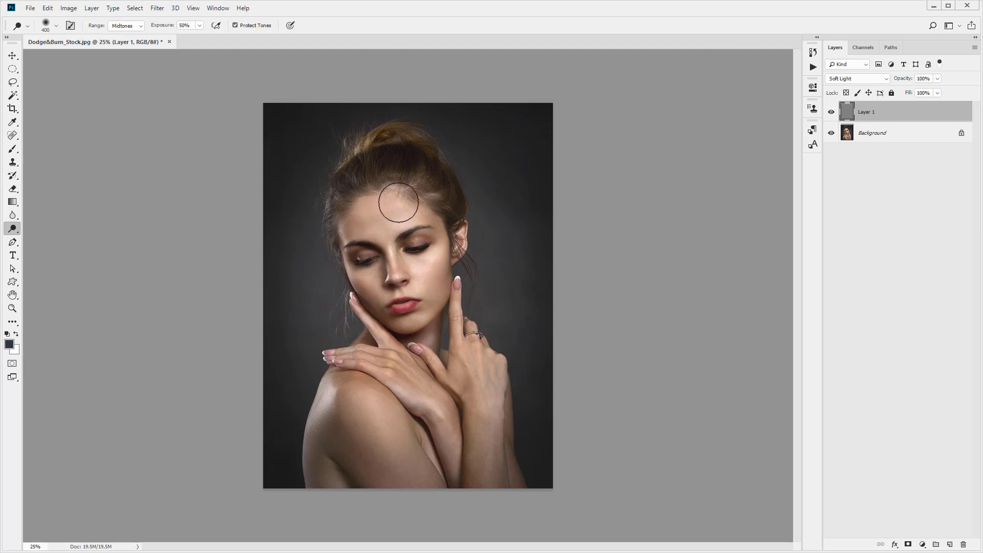
Step: Enlarge the Dodge brush and set its exposure to 10%
{"action": "key", "text": "bracketright"}
{"action": "key", "text": "bracketright"}
{"action": "left_click", "coordinate": [173, 29]}
{"action": "type", "text": "10"}
{"action": "key", "text": "Return"}
Step: Dodge the highlights along the wrist, hand and outer shoulder edge on Layer 1 with a smaller brush
{"action": "key", "text": "bracketleft"}
{"action": "key", "text": "bracketleft"}
{"action": "key", "text": "bracketleft"}
{"action": "key", "text": "bracketleft"}
{"action": "left_click_drag", "start_coordinate": [431, 406], "coordinate": [395, 387]}
{"action": "mouse_move", "coordinate": [333, 388]}
{"action": "left_mouse_down"}
{"action": "mouse_move", "coordinate": [310, 426]}
{"action": "mouse_move", "coordinate": [308, 474]}
{"action": "left_mouse_up"}
{"action": "key", "text": "bracketleft"}
Step: Toggle Layer 1's visibility repeatedly to compare the portrait before and after dodging
{"action": "left_click", "coordinate": [831, 114]}
{"action": "left_click", "coordinate": [831, 114]}
{"action": "left_click", "coordinate": [831, 114]}
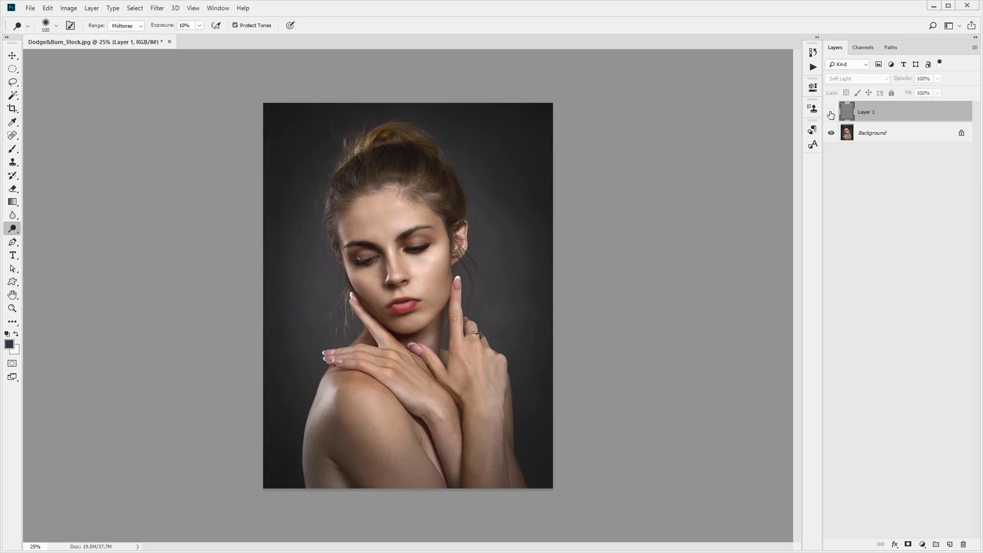
{"action": "left_click", "coordinate": [831, 113]}
{"action": "left_click", "coordinate": [831, 114]}
{"action": "left_click", "coordinate": [831, 114]}
{"action": "left_click", "coordinate": [831, 114]}
{"action": "left_click", "coordinate": [830, 114]}
{"action": "left_click", "coordinate": [831, 113]}
{"action": "left_click", "coordinate": [831, 114]}
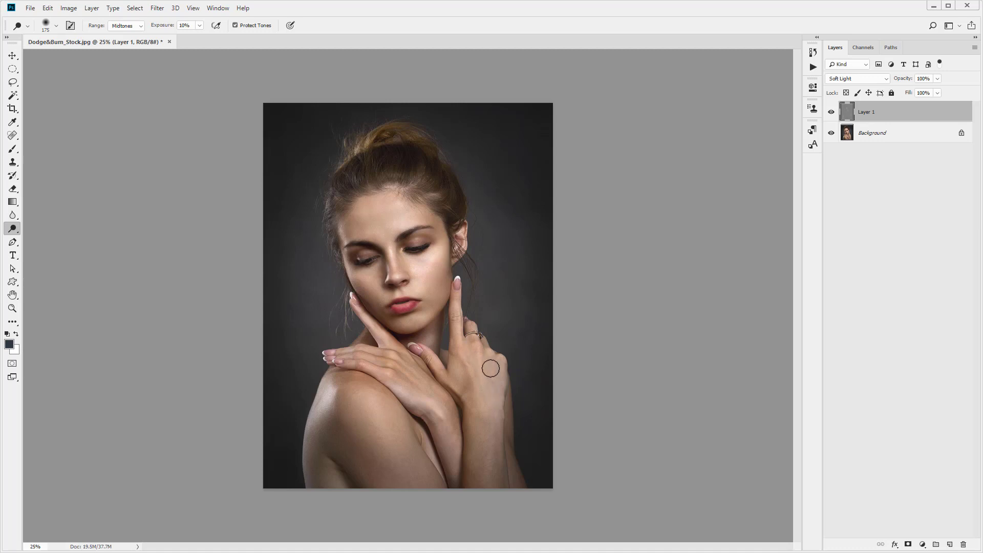
Step: Dodge the hairline and forehead highlights at 50% magnification with a 150 px brush
{"action": "key", "text": "bracketleft"}
{"action": "key", "text": "bracketleft"}
{"action": "left_click", "coordinate": [12, 309]}
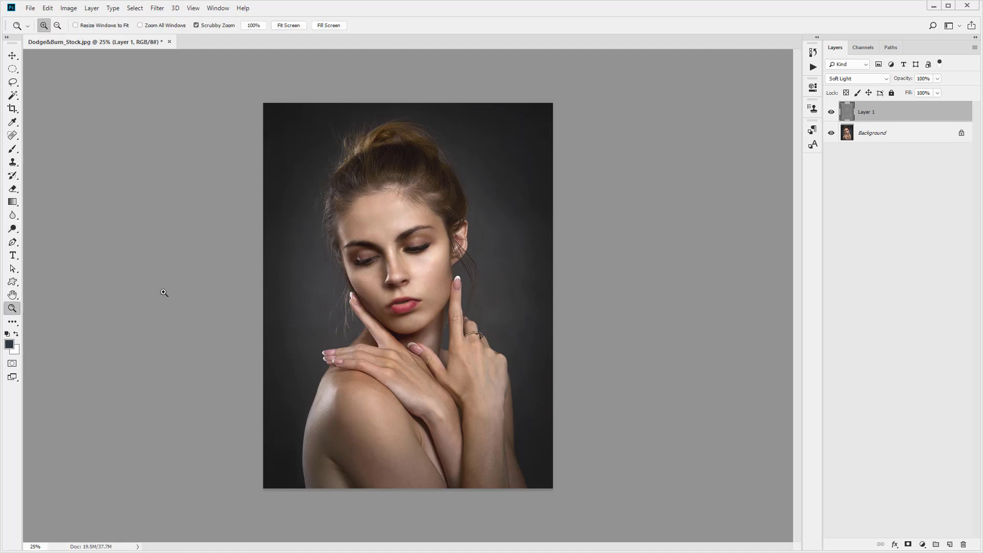
{"action": "left_click", "coordinate": [396, 154]}
{"action": "left_click", "coordinate": [396, 154]}
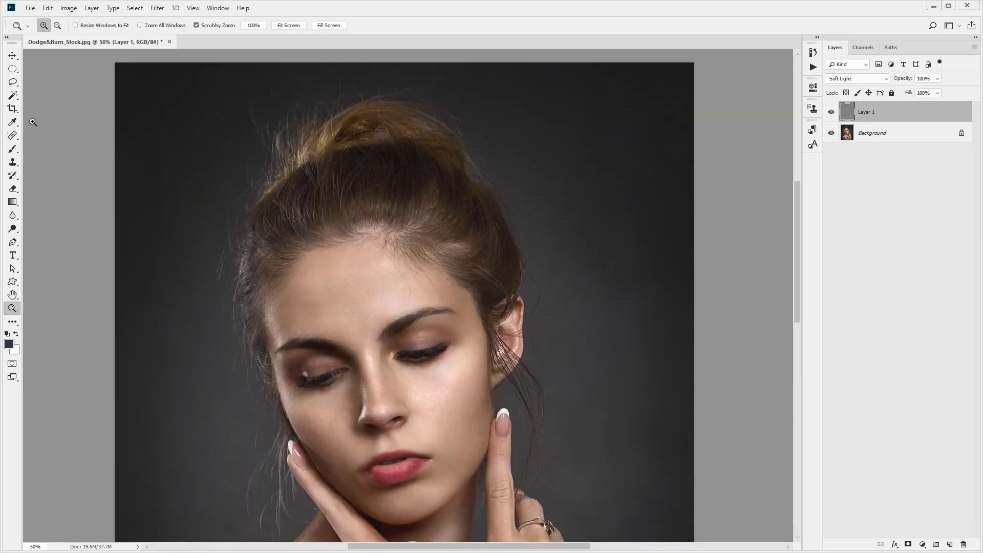
{"action": "left_click", "coordinate": [13, 228]}
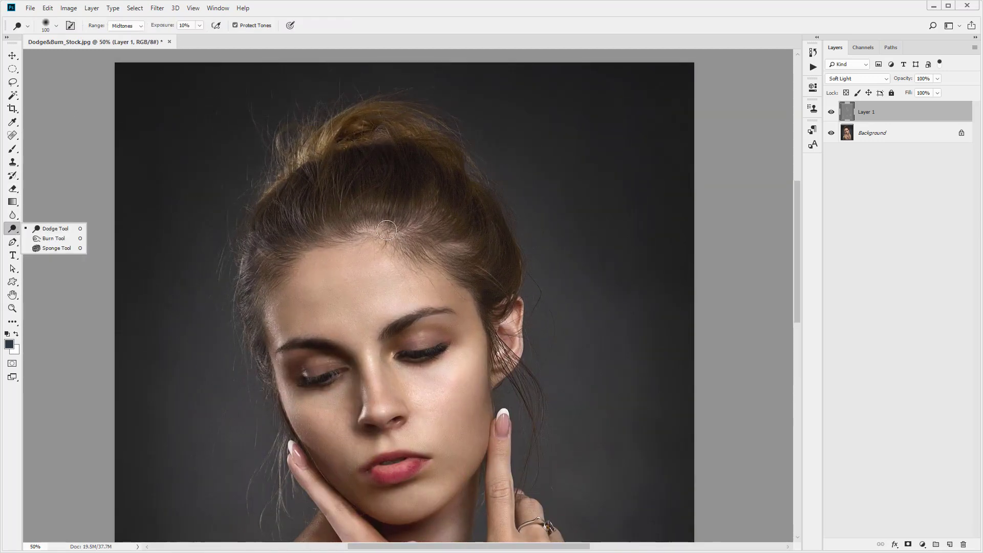
{"action": "key", "text": "bracketright"}
{"action": "key", "text": "bracketright"}
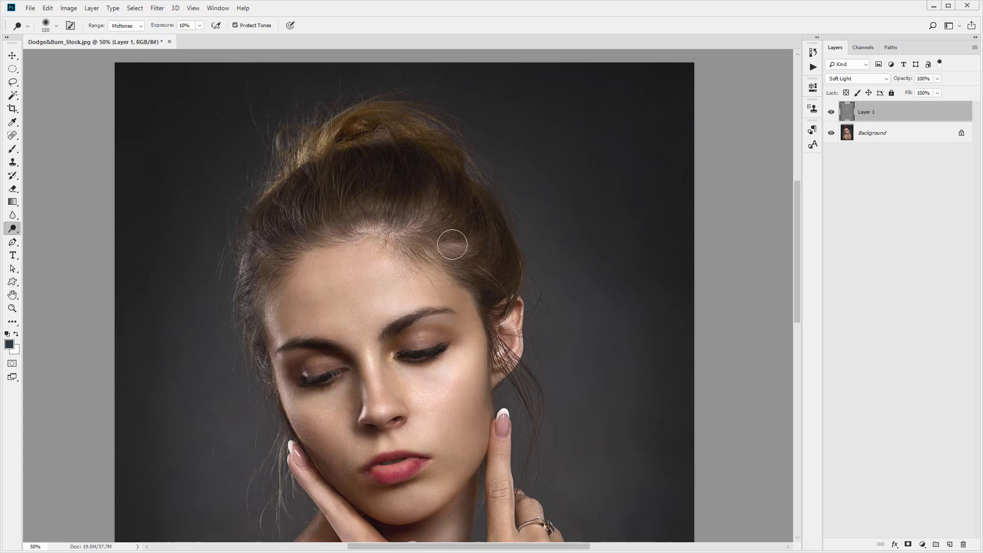
{"action": "mouse_move", "coordinate": [450, 241]}
{"action": "left_mouse_down"}
{"action": "mouse_move", "coordinate": [471, 246]}
{"action": "mouse_move", "coordinate": [370, 240]}
{"action": "mouse_move", "coordinate": [310, 259]}
{"action": "mouse_move", "coordinate": [269, 292]}
{"action": "mouse_move", "coordinate": [264, 312]}
{"action": "mouse_move", "coordinate": [277, 327]}
{"action": "mouse_move", "coordinate": [278, 275]}
{"action": "mouse_move", "coordinate": [267, 256]}
{"action": "mouse_move", "coordinate": [301, 261]}
{"action": "mouse_move", "coordinate": [341, 244]}
{"action": "mouse_move", "coordinate": [372, 252]}
{"action": "mouse_move", "coordinate": [390, 271]}
{"action": "mouse_move", "coordinate": [427, 256]}
{"action": "mouse_move", "coordinate": [420, 239]}
{"action": "mouse_move", "coordinate": [437, 187]}
{"action": "mouse_move", "coordinate": [425, 193]}
{"action": "mouse_move", "coordinate": [473, 231]}
{"action": "mouse_move", "coordinate": [480, 216]}
{"action": "mouse_move", "coordinate": [470, 240]}
{"action": "mouse_move", "coordinate": [413, 251]}
{"action": "mouse_move", "coordinate": [335, 185]}
{"action": "mouse_move", "coordinate": [326, 222]}
{"action": "mouse_move", "coordinate": [303, 244]}
{"action": "mouse_move", "coordinate": [281, 264]}
{"action": "mouse_move", "coordinate": [259, 255]}
{"action": "mouse_move", "coordinate": [274, 294]}
{"action": "mouse_move", "coordinate": [335, 308]}
{"action": "mouse_move", "coordinate": [384, 299]}
{"action": "left_mouse_up"}
{"action": "scroll", "coordinate": [395, 307], "scroll_direction": "down", "scroll_amount": 2}
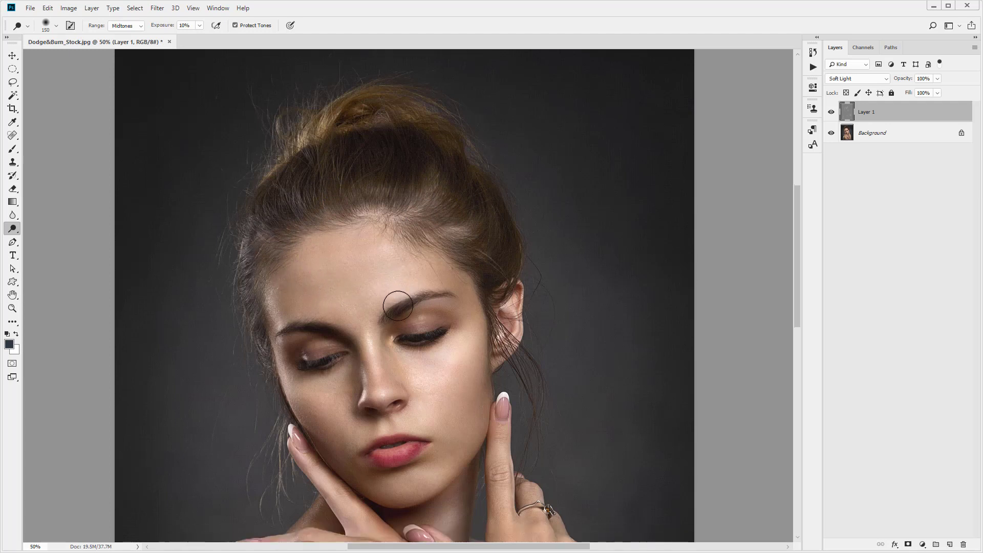
Step: Dodge the highlights around the eye and cheek nearest the ear, reducing the brush from 150 to 70 px
{"action": "mouse_move", "coordinate": [480, 294]}
{"action": "left_mouse_down"}
{"action": "mouse_move", "coordinate": [433, 345]}
{"action": "mouse_move", "coordinate": [406, 327]}
{"action": "mouse_move", "coordinate": [423, 371]}
{"action": "mouse_move", "coordinate": [422, 345]}
{"action": "mouse_move", "coordinate": [429, 338]}
{"action": "mouse_move", "coordinate": [430, 355]}
{"action": "mouse_move", "coordinate": [466, 313]}
{"action": "mouse_move", "coordinate": [431, 333]}
{"action": "left_mouse_up"}
{"action": "scroll", "coordinate": [430, 333], "scroll_direction": "down", "scroll_amount": 1}
{"action": "key", "text": "bracketleft"}
{"action": "key", "text": "bracketleft"}
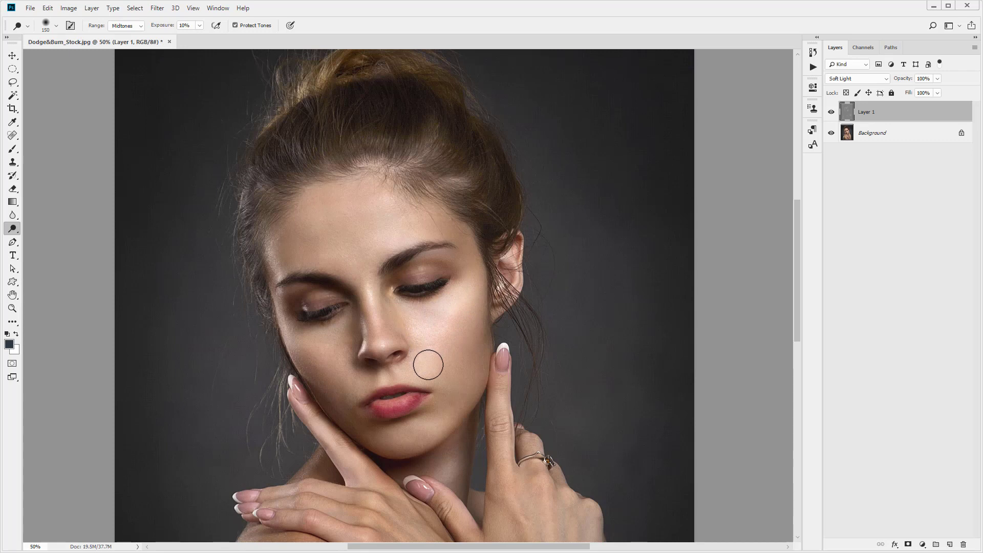
{"action": "key", "text": "bracketleft"}
{"action": "key", "text": "bracketleft"}
{"action": "key", "text": "bracketright"}
{"action": "key", "text": "bracketright"}
{"action": "key", "text": "bracketleft"}
{"action": "key", "text": "bracketleft"}
{"action": "key", "text": "bracketleft"}
Step: Switch Layer 1 off and on several times to judge the dodging on the face
{"action": "left_click", "coordinate": [831, 113]}
{"action": "left_click", "coordinate": [830, 113]}
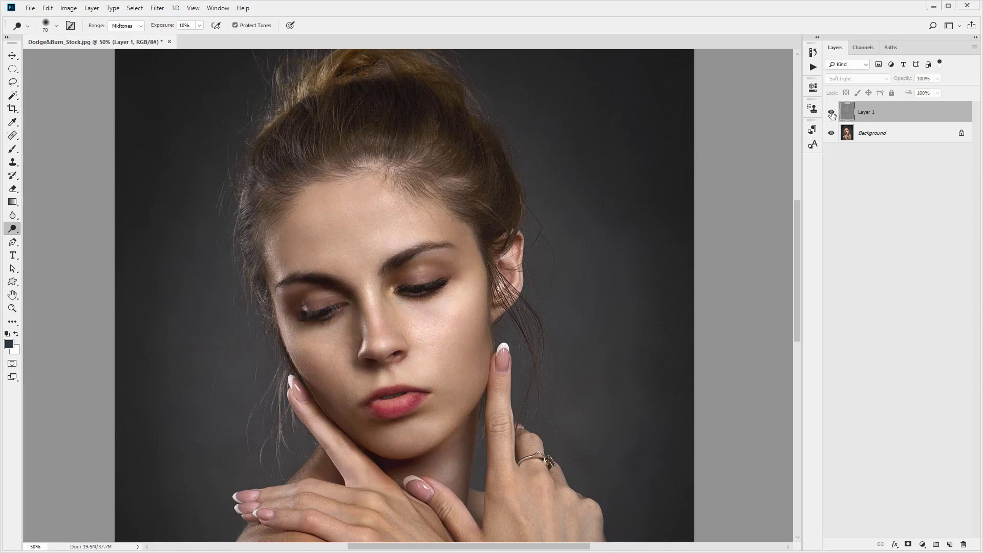
{"action": "left_click", "coordinate": [831, 112]}
{"action": "left_click", "coordinate": [832, 113]}
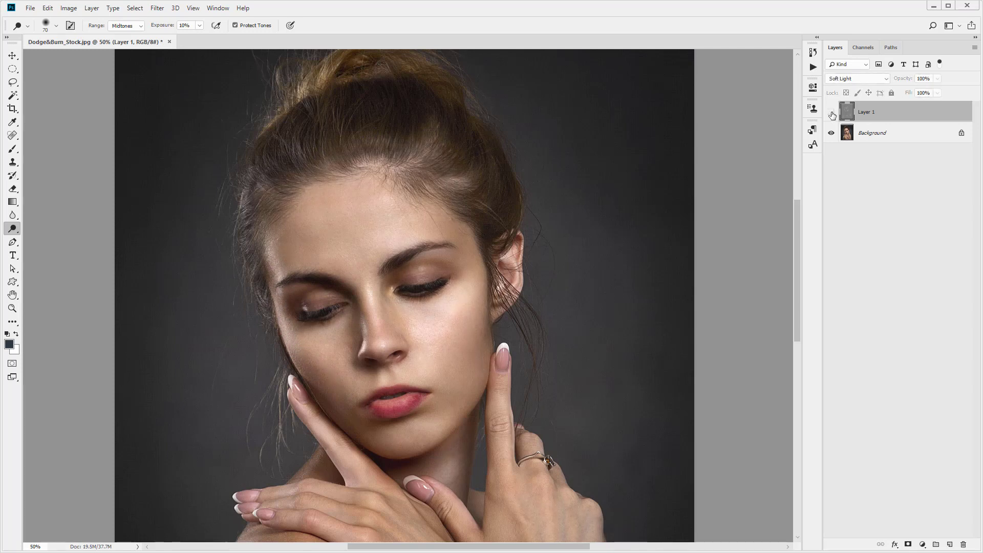
{"action": "left_click", "coordinate": [832, 113]}
{"action": "left_click", "coordinate": [831, 112]}
{"action": "left_click", "coordinate": [831, 113]}
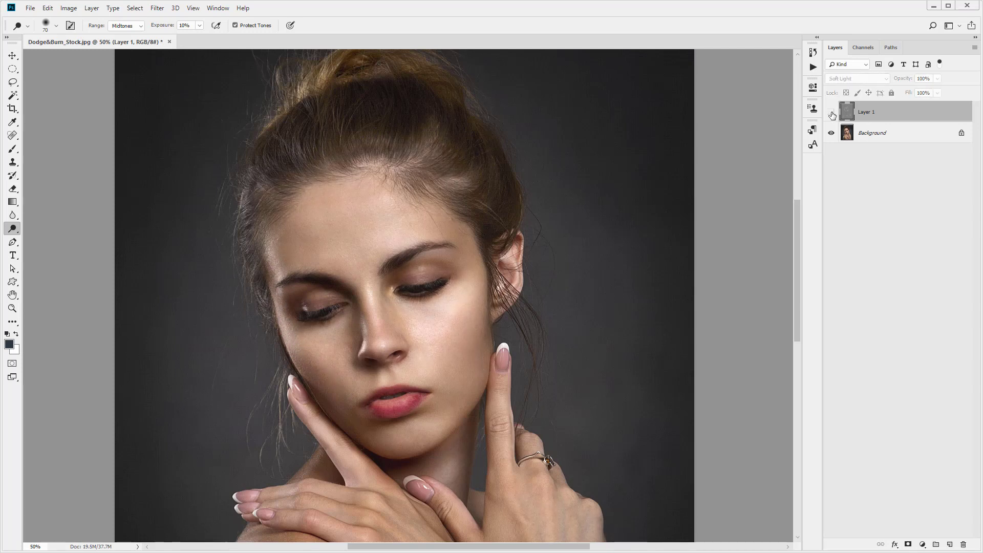
{"action": "left_click", "coordinate": [831, 113]}
{"action": "left_click", "coordinate": [832, 113]}
{"action": "left_click", "coordinate": [831, 112]}
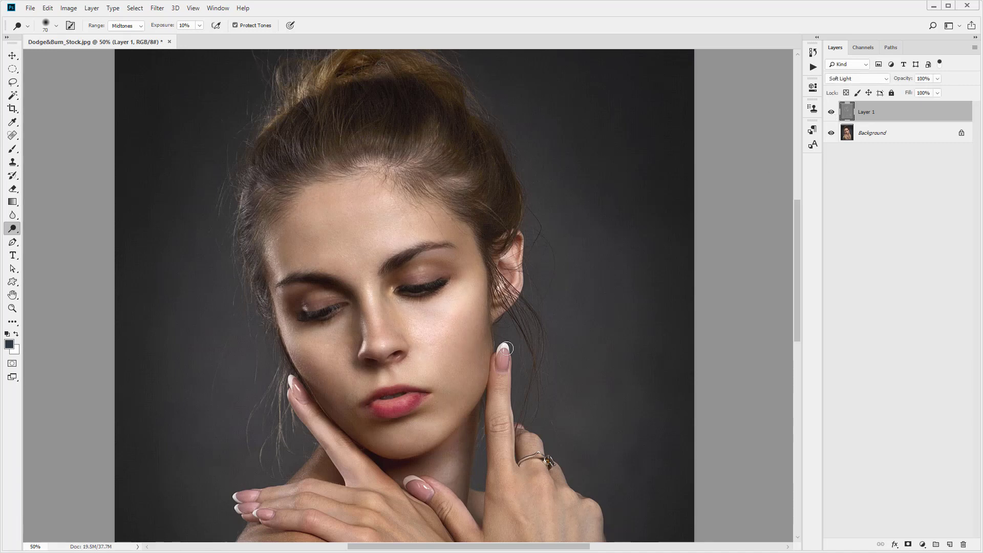
Step: Enlarge the Dodge brush to 500 px over the cheek and bring it back to 100 px near the chin
{"action": "key", "text": "bracketright"}
{"action": "key", "text": "bracketright"}
{"action": "key", "text": "bracketright"}
{"action": "key", "text": "bracketright"}
{"action": "key", "text": "bracketright"}
{"action": "key", "text": "bracketright"}
{"action": "key", "text": "bracketright"}
{"action": "key", "text": "bracketright"}
{"action": "key", "text": "bracketright"}
{"action": "key", "text": "bracketright"}
{"action": "key", "text": "bracketright"}
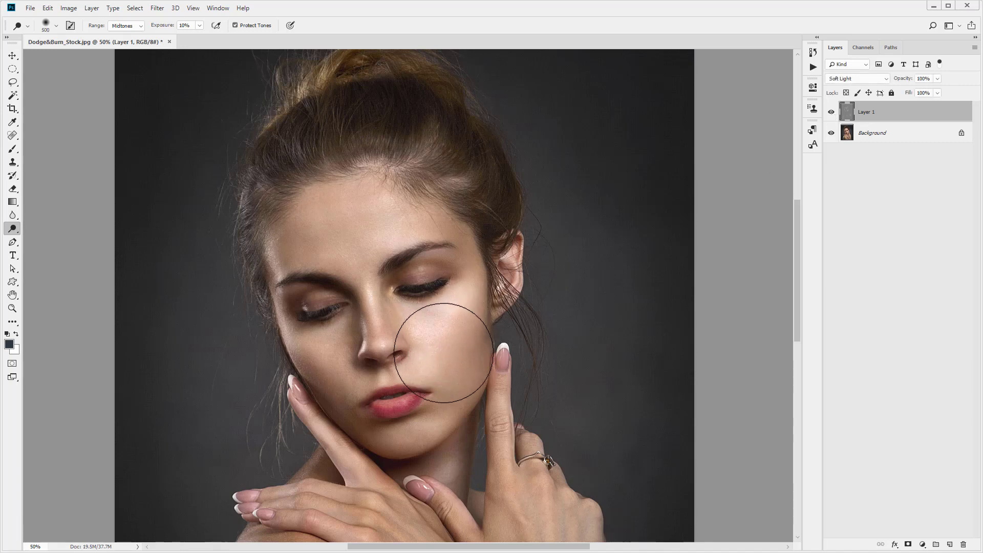
{"action": "key", "text": "bracketleft"}
{"action": "key", "text": "bracketleft"}
{"action": "key", "text": "bracketleft"}
{"action": "key", "text": "bracketleft"}
{"action": "key", "text": "bracketleft"}
{"action": "key", "text": "bracketleft"}
{"action": "key", "text": "bracketleft"}
{"action": "key", "text": "bracketleft"}
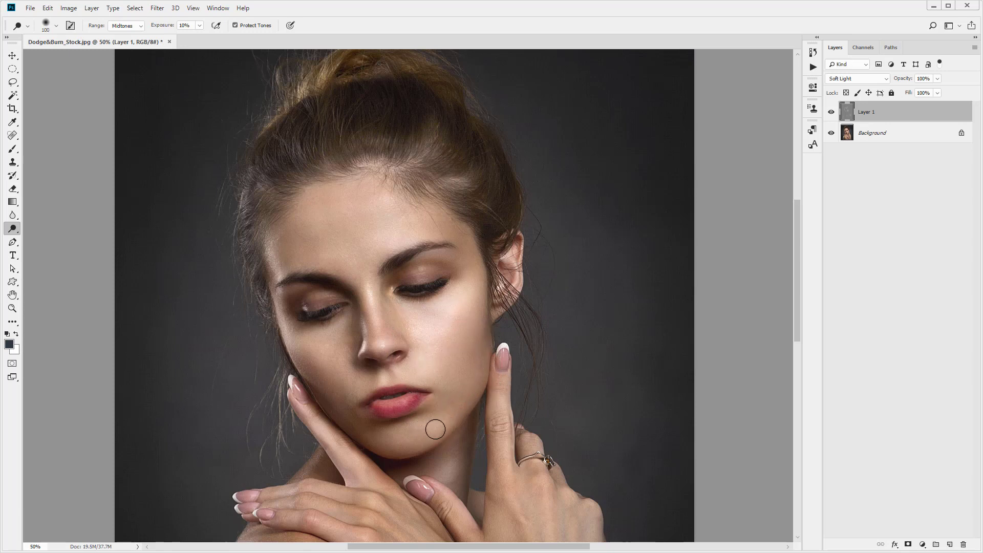
{"action": "key", "text": "bracketleft"}
{"action": "key", "text": "bracketright"}
Step: Dodge the hair highlights from the side of the head across to the ear, reducing the brush to 25 px
{"action": "scroll", "coordinate": [513, 268], "scroll_direction": "up", "scroll_amount": 3}
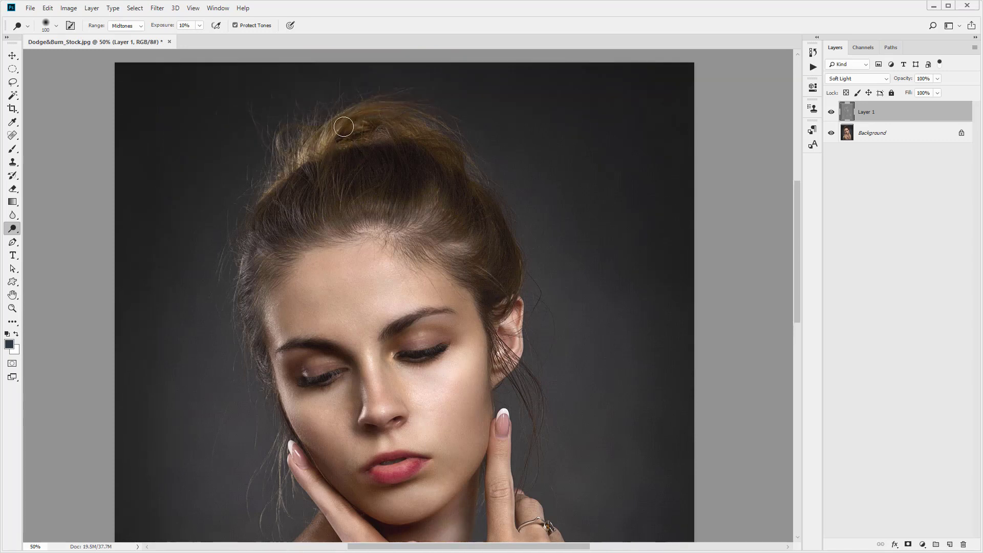
{"action": "key", "text": "bracketleft"}
{"action": "mouse_move", "coordinate": [296, 216]}
{"action": "left_mouse_down"}
{"action": "mouse_move", "coordinate": [245, 261]}
{"action": "mouse_move", "coordinate": [261, 366]}
{"action": "mouse_move", "coordinate": [256, 253]}
{"action": "left_mouse_up"}
{"action": "mouse_move", "coordinate": [299, 171]}
{"action": "left_mouse_down"}
{"action": "mouse_move", "coordinate": [369, 158]}
{"action": "mouse_move", "coordinate": [434, 171]}
{"action": "mouse_move", "coordinate": [490, 239]}
{"action": "mouse_move", "coordinate": [495, 321]}
{"action": "left_mouse_up"}
{"action": "key", "text": "bracketleft"}
{"action": "key", "text": "bracketleft"}
{"action": "key", "text": "bracketleft"}
{"action": "scroll", "coordinate": [496, 321], "scroll_direction": "down", "scroll_amount": 2}
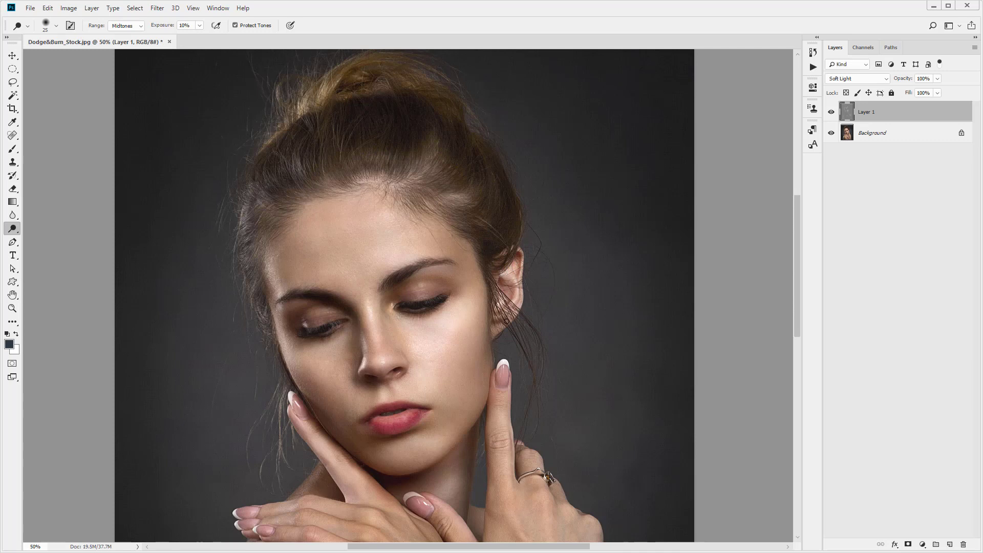
Step: Dodge the highlights on both cheeks below the eyes, enlarging the brush from 45 to 90 px
{"action": "key", "text": "bracketright"}
{"action": "scroll", "coordinate": [492, 330], "scroll_direction": "down", "scroll_amount": 2}
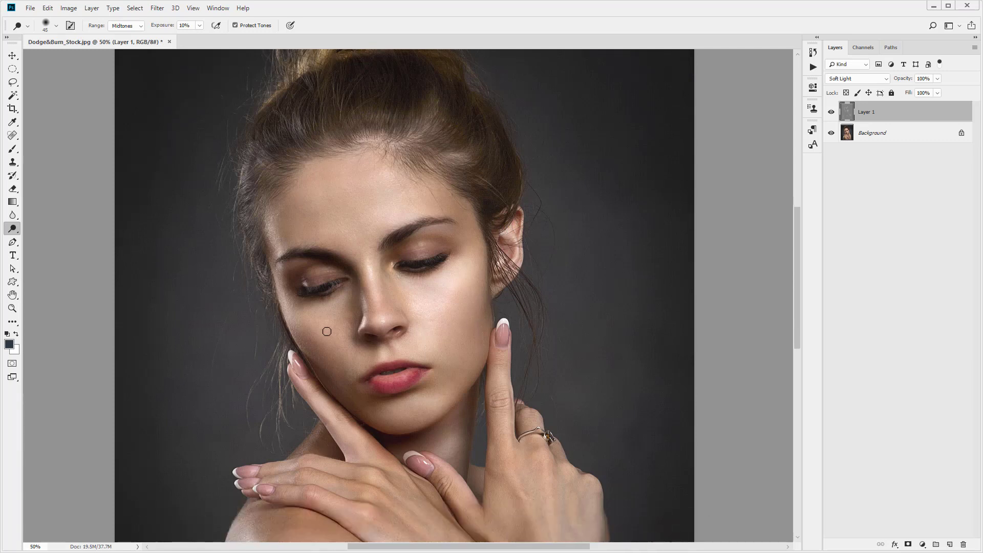
{"action": "key", "text": "bracketright"}
{"action": "key", "text": "bracketright"}
{"action": "mouse_move", "coordinate": [298, 319]}
{"action": "left_mouse_down"}
{"action": "mouse_move", "coordinate": [288, 313]}
{"action": "mouse_move", "coordinate": [334, 341]}
{"action": "left_mouse_up"}
{"action": "mouse_move", "coordinate": [466, 281]}
{"action": "left_mouse_down"}
{"action": "mouse_move", "coordinate": [487, 285]}
{"action": "mouse_move", "coordinate": [450, 299]}
{"action": "mouse_move", "coordinate": [470, 279]}
{"action": "left_mouse_up"}
{"action": "scroll", "coordinate": [346, 337], "scroll_direction": "down", "scroll_amount": 1}
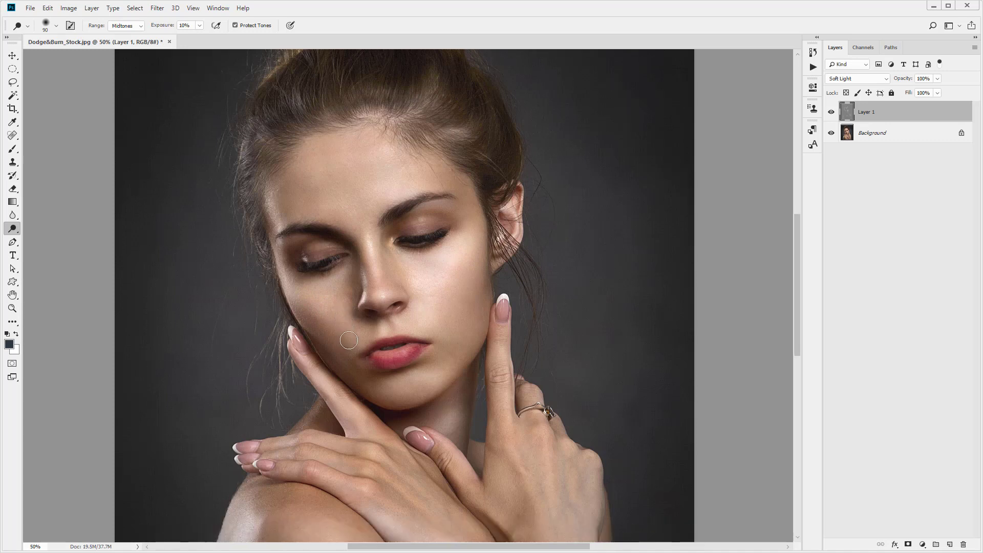
Step: Dodge the highlights on the hands and fingers with a 60 to 70 px brush
{"action": "scroll", "coordinate": [379, 341], "scroll_direction": "down", "scroll_amount": 1}
{"action": "scroll", "coordinate": [458, 423], "scroll_direction": "down", "scroll_amount": 1}
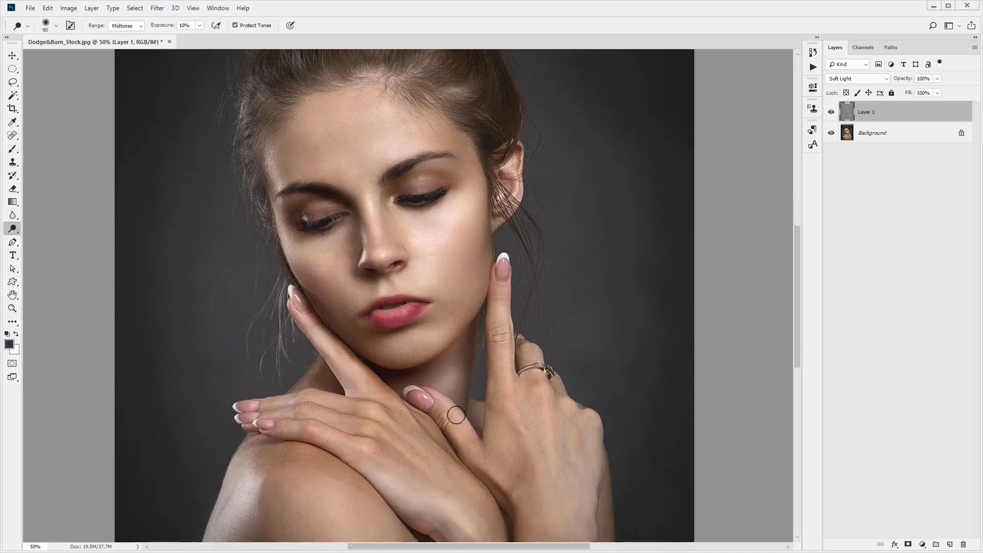
{"action": "scroll", "coordinate": [453, 413], "scroll_direction": "down", "scroll_amount": 5}
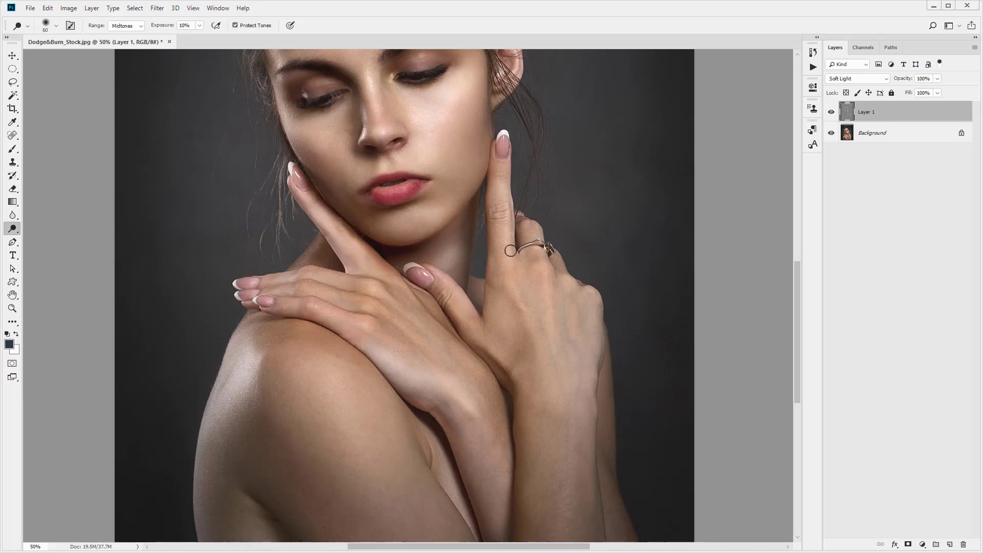
{"action": "key", "text": "bracketright"}
{"action": "scroll", "coordinate": [428, 340], "scroll_direction": "down", "scroll_amount": 3}
{"action": "scroll", "coordinate": [454, 418], "scroll_direction": "up", "scroll_amount": 2}
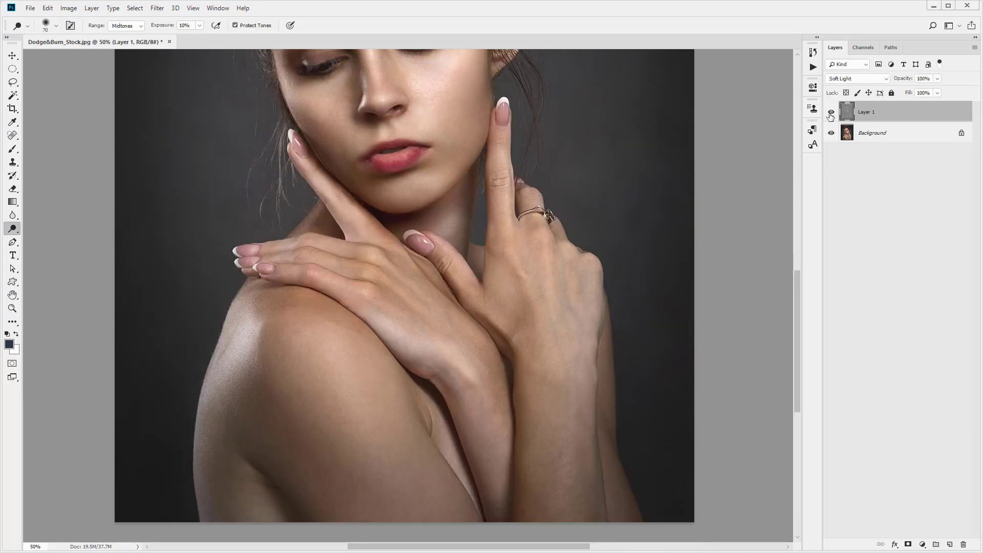
Step: Dodge the shoulder highlights, enlarging the brush for broad areas and reducing it to between 60 and 70 px for narrow ones
{"action": "key", "text": "bracketright"}
{"action": "key", "text": "bracketright"}
{"action": "key", "text": "bracketright"}
{"action": "key", "text": "bracketright"}
{"action": "key", "text": "bracketright"}
{"action": "key", "text": "bracketright"}
{"action": "key", "text": "bracketright"}
{"action": "key", "text": "bracketright"}
{"action": "key", "text": "bracketright"}
{"action": "key", "text": "bracketright"}
{"action": "key", "text": "bracketleft"}
{"action": "key", "text": "bracketleft"}
{"action": "key", "text": "bracketleft"}
{"action": "key", "text": "bracketleft"}
{"action": "key", "text": "bracketleft"}
{"action": "key", "text": "bracketleft"}
{"action": "key", "text": "bracketleft"}
{"action": "key", "text": "bracketleft"}
{"action": "key", "text": "bracketleft"}
{"action": "key", "text": "bracketleft"}
{"action": "key", "text": "bracketleft"}
{"action": "key", "text": "bracketleft"}
{"action": "key", "text": "bracketleft"}
{"action": "key", "text": "bracketleft"}
{"action": "key", "text": "bracketleft"}
{"action": "scroll", "coordinate": [302, 333], "scroll_direction": "up", "scroll_amount": 2}
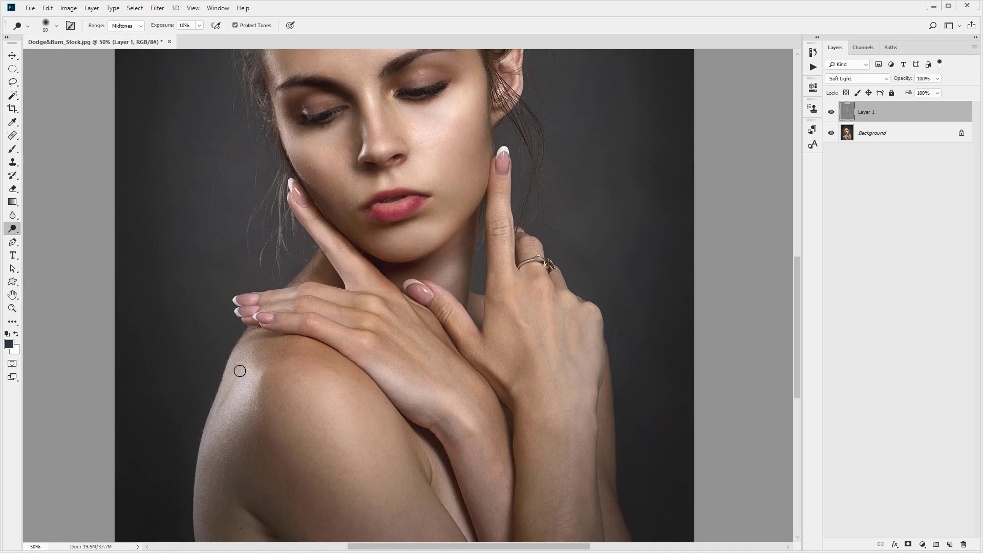
{"action": "key", "text": "bracketright"}
Step: Toggle Layer 1's visibility to compare the face and hands with and without dodging
{"action": "scroll", "coordinate": [256, 363], "scroll_direction": "up", "scroll_amount": 5}
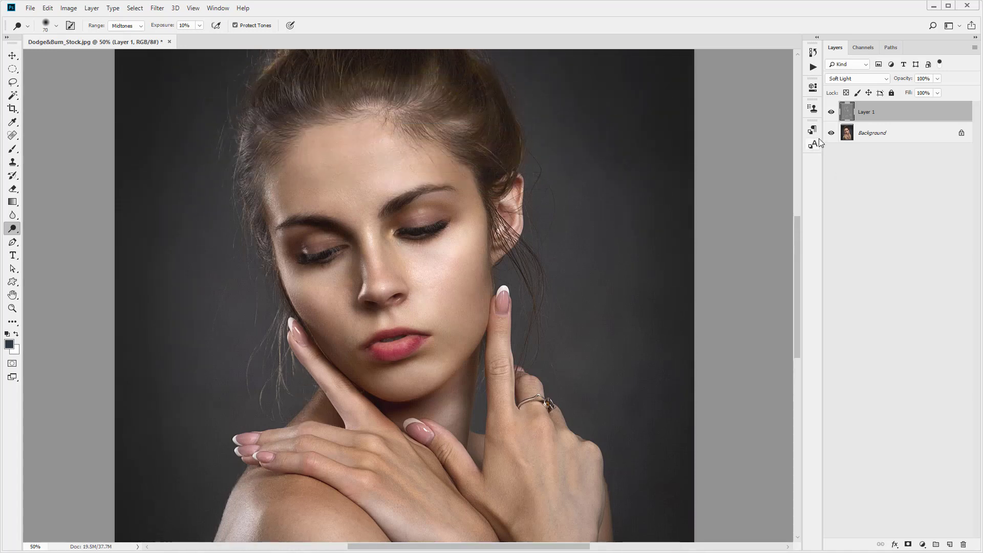
{"action": "left_click", "coordinate": [831, 112]}
{"action": "left_click", "coordinate": [831, 112]}
{"action": "left_click", "coordinate": [831, 112]}
{"action": "left_click", "coordinate": [831, 112]}
Step: Dodge the back of the hand and the forearm, varying the brush from 45 to 100 px
{"action": "key", "text": "bracketleft"}
{"action": "key", "text": "bracketleft"}
{"action": "key", "text": "bracketleft"}
{"action": "scroll", "coordinate": [508, 393], "scroll_direction": "down", "scroll_amount": 2}
{"action": "scroll", "coordinate": [440, 374], "scroll_direction": "down", "scroll_amount": 7}
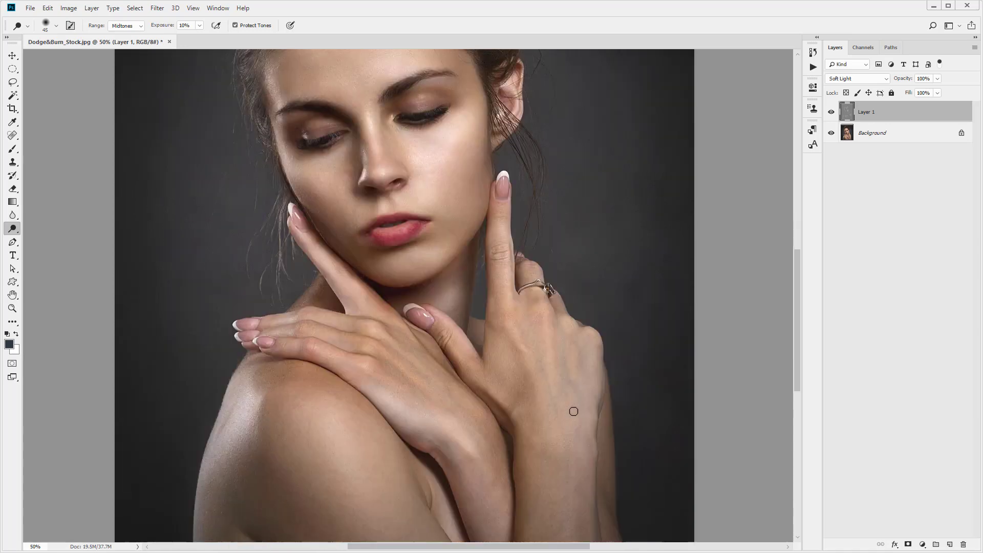
{"action": "key", "text": "bracketright"}
{"action": "key", "text": "bracketright"}
{"action": "key", "text": "bracketright"}
{"action": "key", "text": "bracketright"}
{"action": "key", "text": "bracketright"}
{"action": "key", "text": "bracketright"}
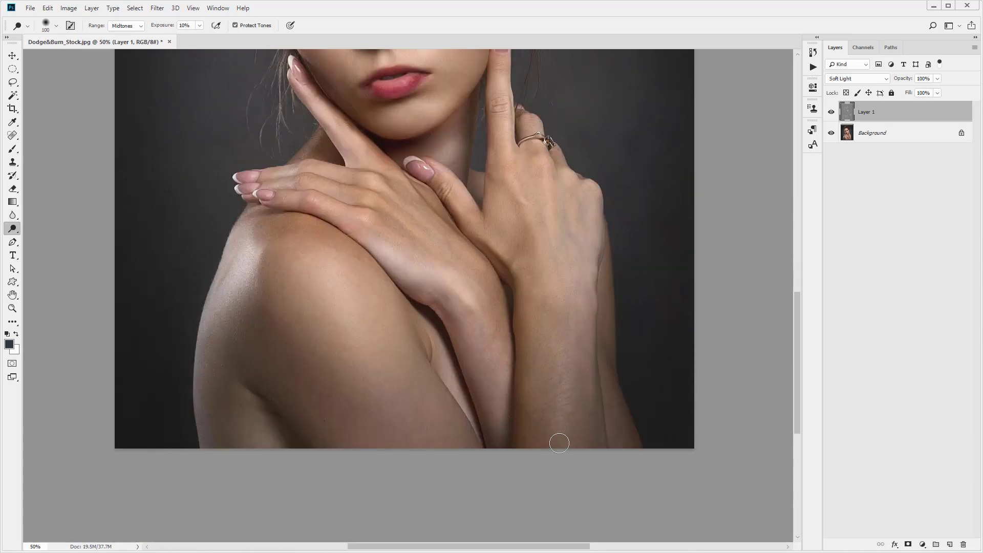
Step: Magnify the portrait to 100% and reduce the Dodge brush to 8 px for fine detail work
{"action": "scroll", "coordinate": [558, 437], "scroll_direction": "up", "scroll_amount": 10}
{"action": "double_click", "coordinate": [13, 308]}
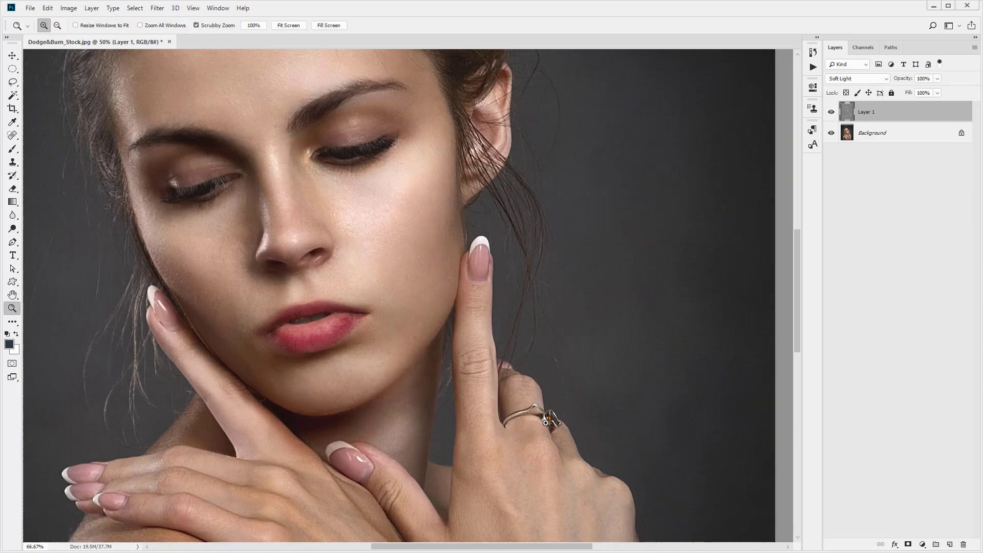
{"action": "left_click", "coordinate": [12, 229]}
{"action": "key", "text": "bracketleft"}
{"action": "key", "text": "bracketleft"}
{"action": "key", "text": "bracketleft"}
{"action": "key", "text": "bracketleft"}
{"action": "key", "text": "bracketleft"}
{"action": "key", "text": "bracketleft"}
{"action": "key", "text": "bracketleft"}
{"action": "key", "text": "bracketleft"}
{"action": "key", "text": "bracketleft"}
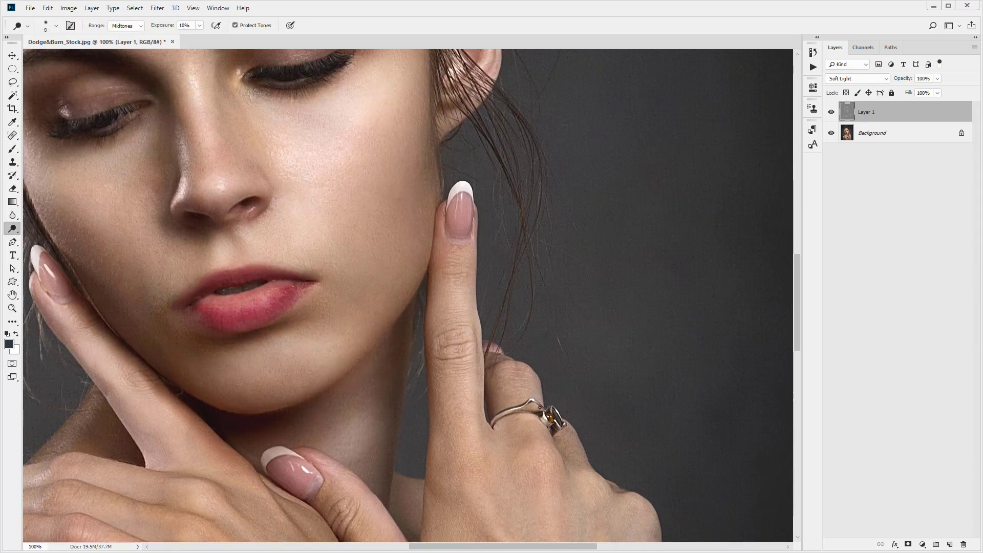
Step: Dodge the small highlights on the eyelids with a 15 to 25 px brush
{"action": "scroll", "coordinate": [495, 377], "scroll_direction": "up", "scroll_amount": 5}
{"action": "scroll", "coordinate": [495, 378], "scroll_direction": "left", "scroll_amount": 2}
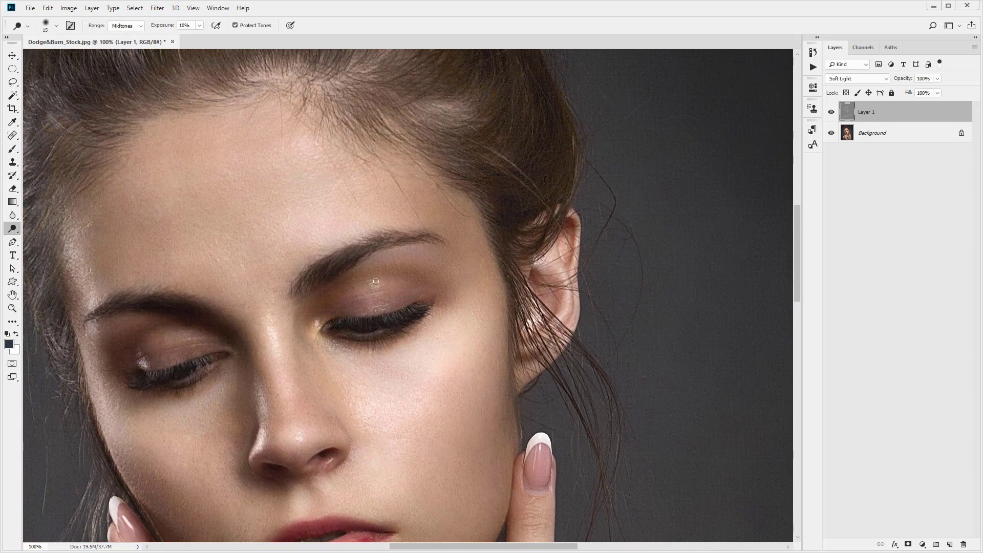
{"action": "key", "text": "bracketright"}
{"action": "key", "text": "bracketright"}
{"action": "key", "text": "bracketleft"}
{"action": "scroll", "coordinate": [290, 318], "scroll_direction": "up", "scroll_amount": 3}
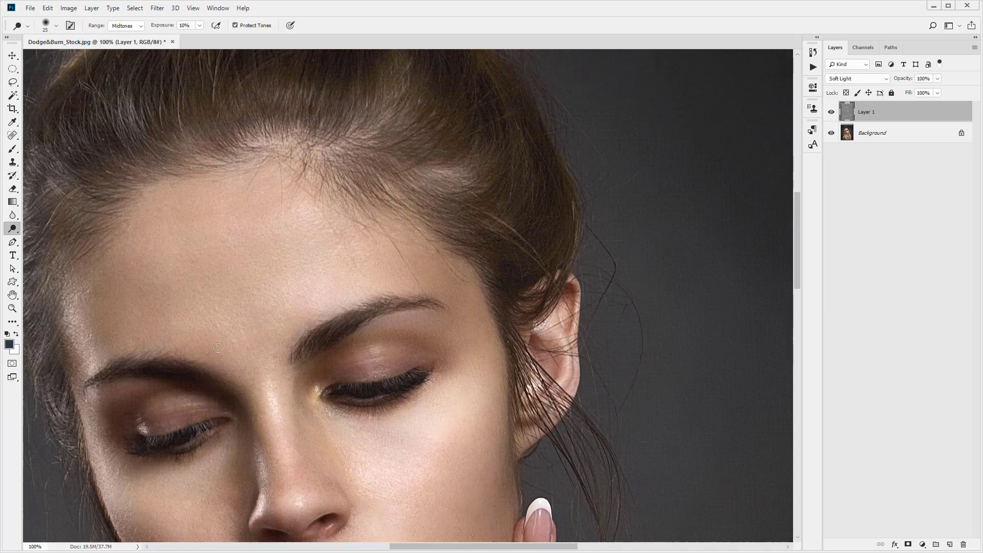
{"action": "scroll", "coordinate": [258, 335], "scroll_direction": "up", "scroll_amount": 4}
{"action": "scroll", "coordinate": [295, 289], "scroll_direction": "down", "scroll_amount": 10}
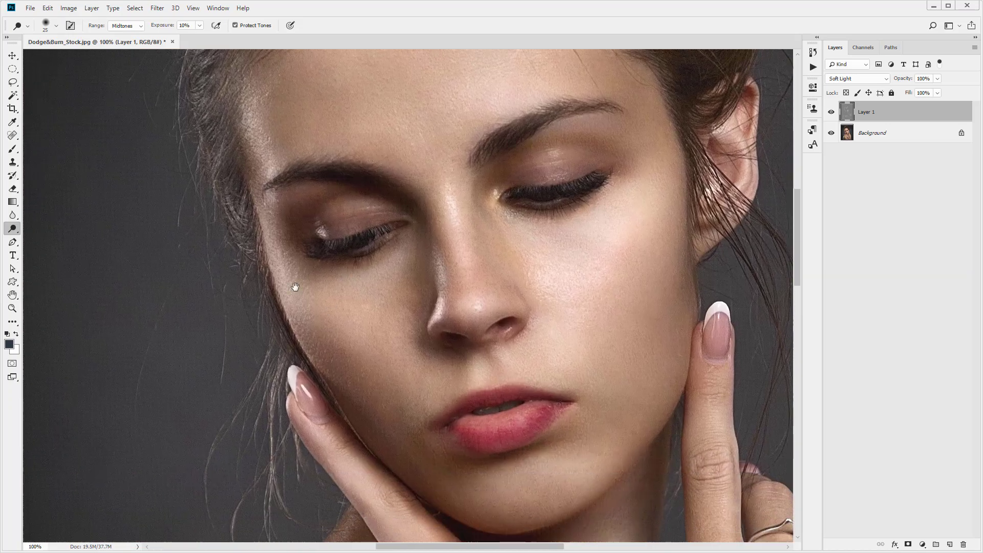
{"action": "scroll", "coordinate": [303, 299], "scroll_direction": "down", "scroll_amount": 8}
{"action": "scroll", "coordinate": [449, 286], "scroll_direction": "right", "scroll_amount": 10}
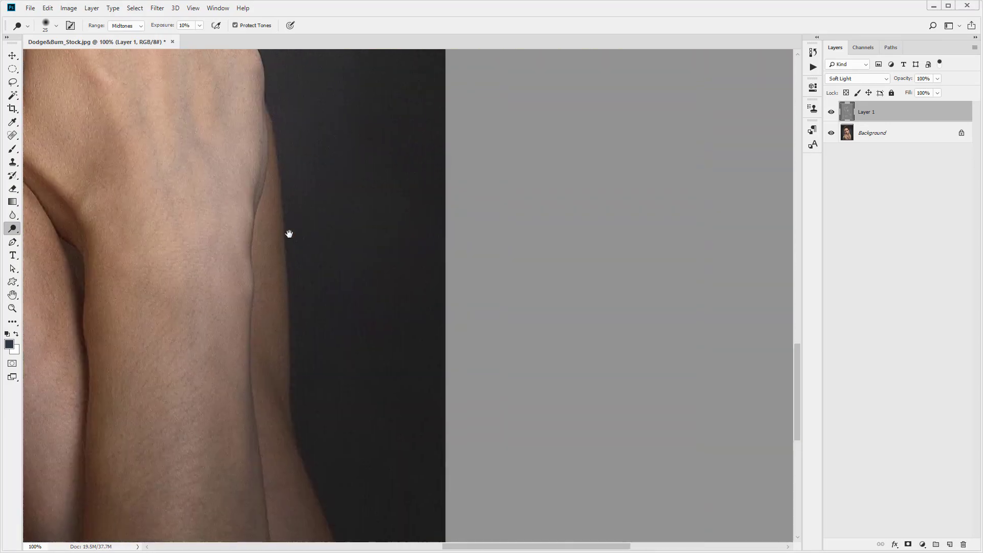
Step: Compare the whole portrait before and after dodging by hiding and showing Layer 1 repeatedly, leaving the layer visible
{"action": "scroll", "coordinate": [287, 233], "scroll_direction": "up", "scroll_amount": 10}
{"action": "scroll", "coordinate": [348, 387], "scroll_direction": "up", "scroll_amount": 5}
{"action": "scroll", "coordinate": [348, 387], "scroll_direction": "left", "scroll_amount": 4}
{"action": "scroll", "coordinate": [364, 343], "scroll_direction": "down", "scroll_amount": 3}
{"action": "key", "text": "z"}
{"action": "right_click", "coordinate": [116, 309]}
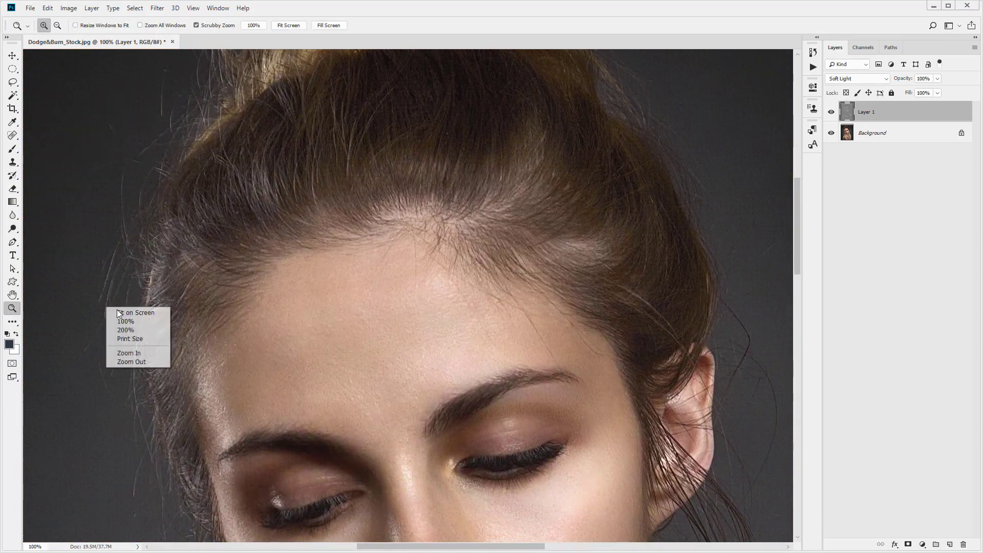
{"action": "left_click", "coordinate": [136, 315]}
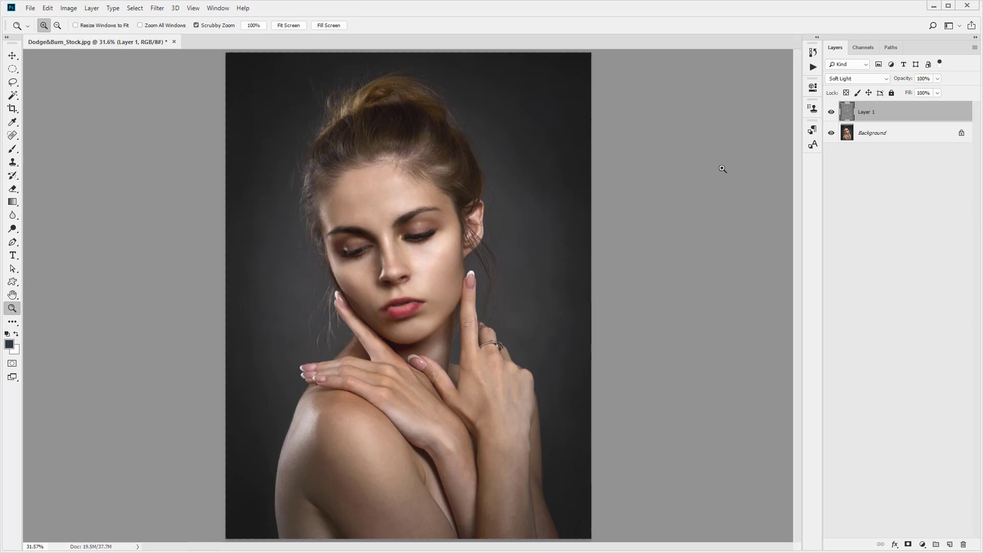
{"action": "left_click", "coordinate": [831, 112]}
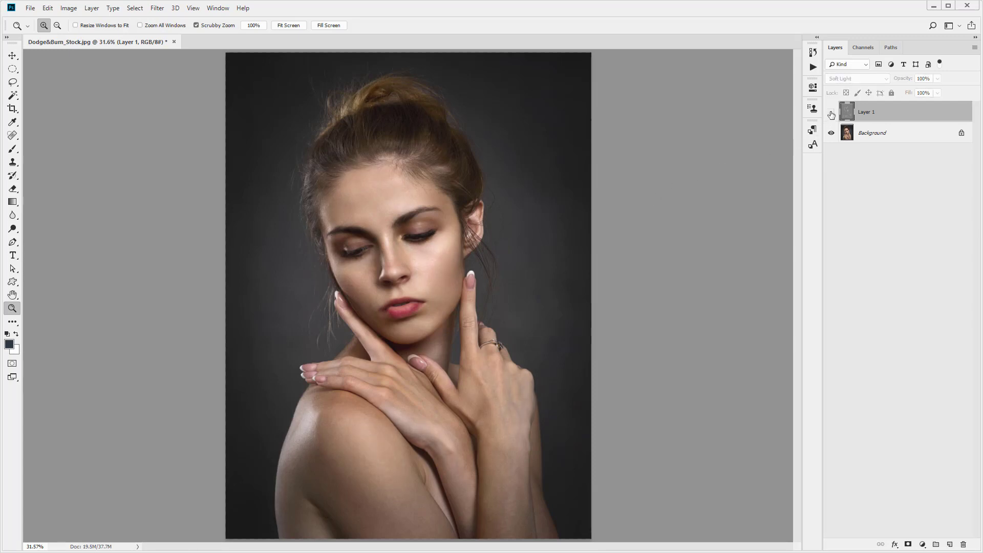
{"action": "left_click", "coordinate": [831, 113]}
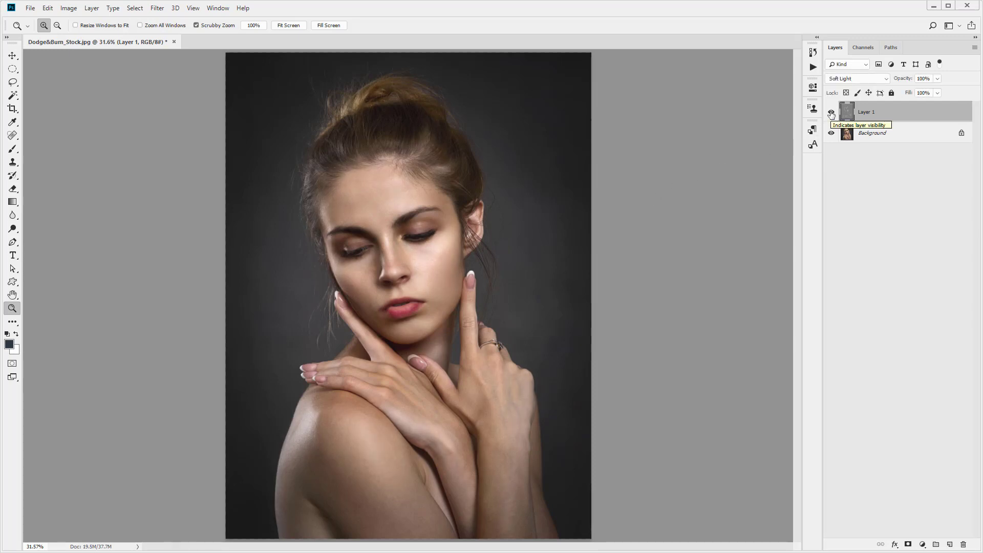
{"action": "left_click", "coordinate": [831, 113]}
{"action": "left_click", "coordinate": [831, 113]}
{"action": "left_click", "coordinate": [831, 112]}
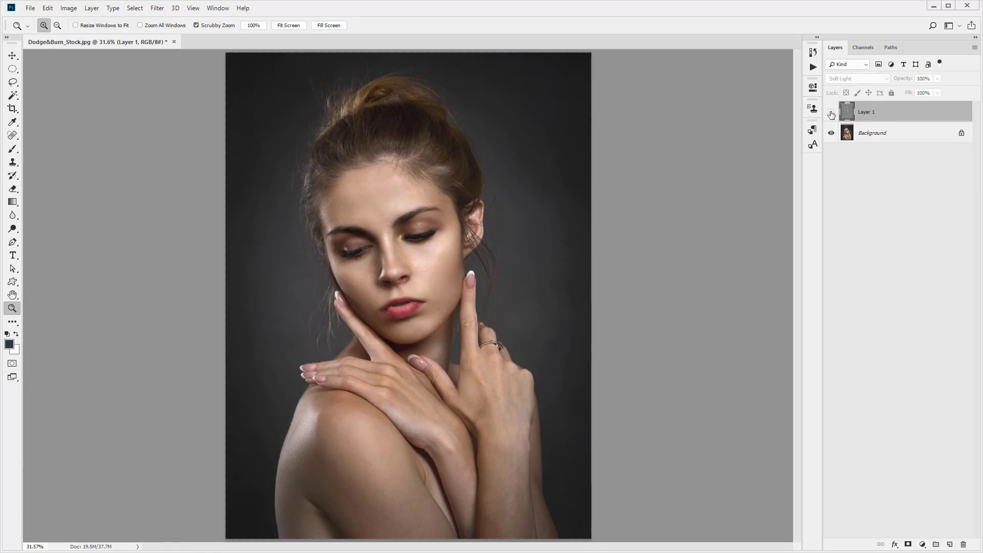
{"action": "left_click", "coordinate": [831, 112]}
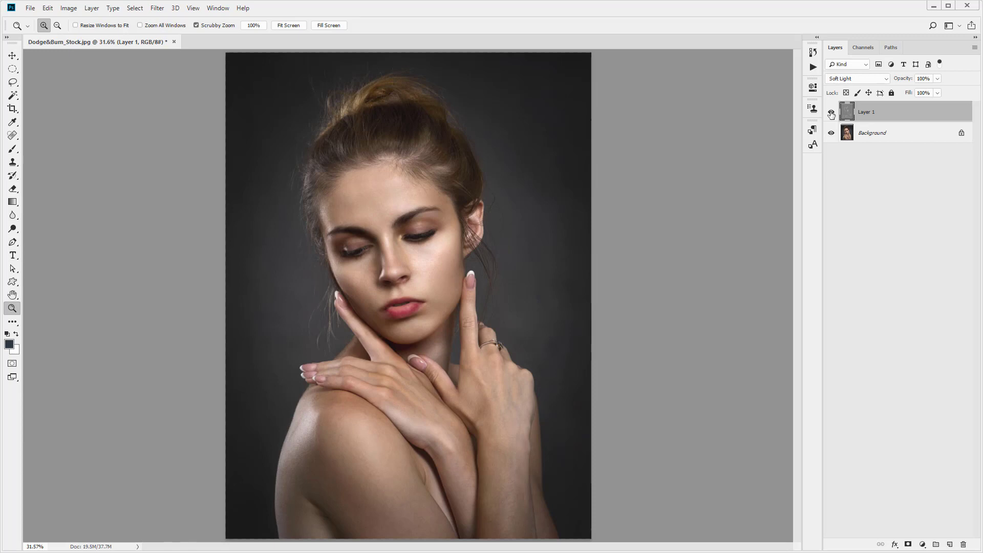